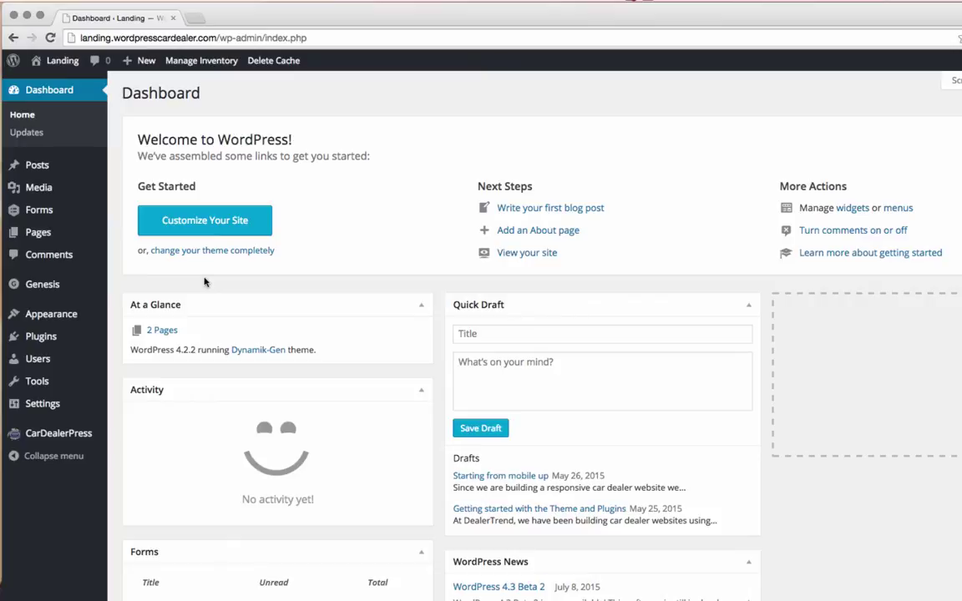
Go from the CarDealerPress feed status through its Admin options to the General settings page.
left_click(83, 432)
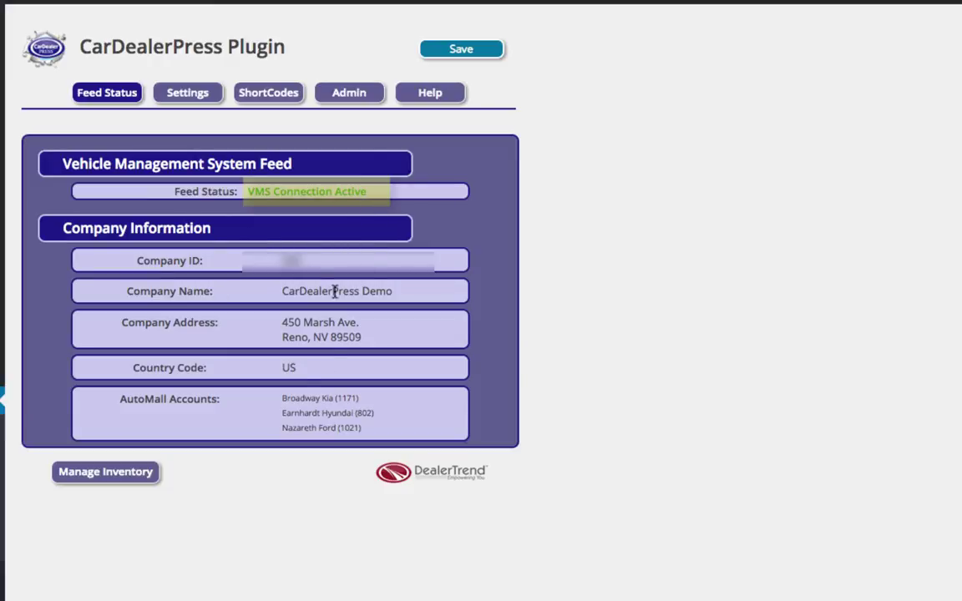
left_click(349, 93)
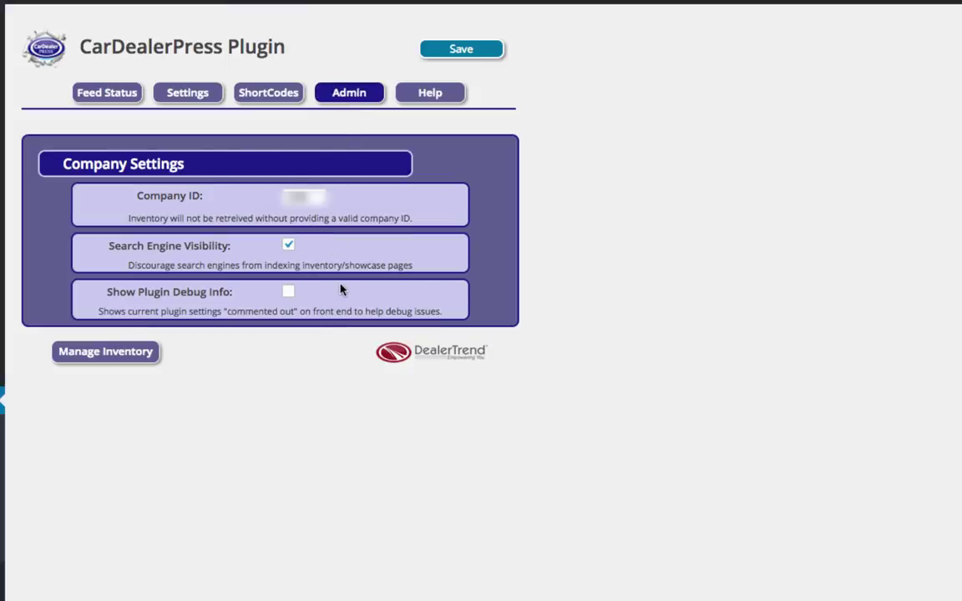
left_click(203, 94)
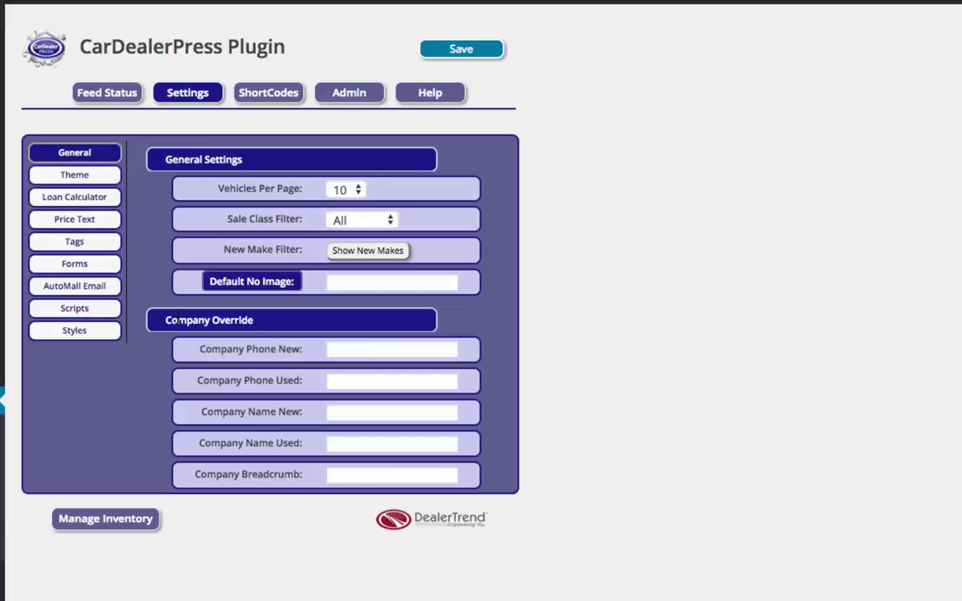
left_click(359, 222)
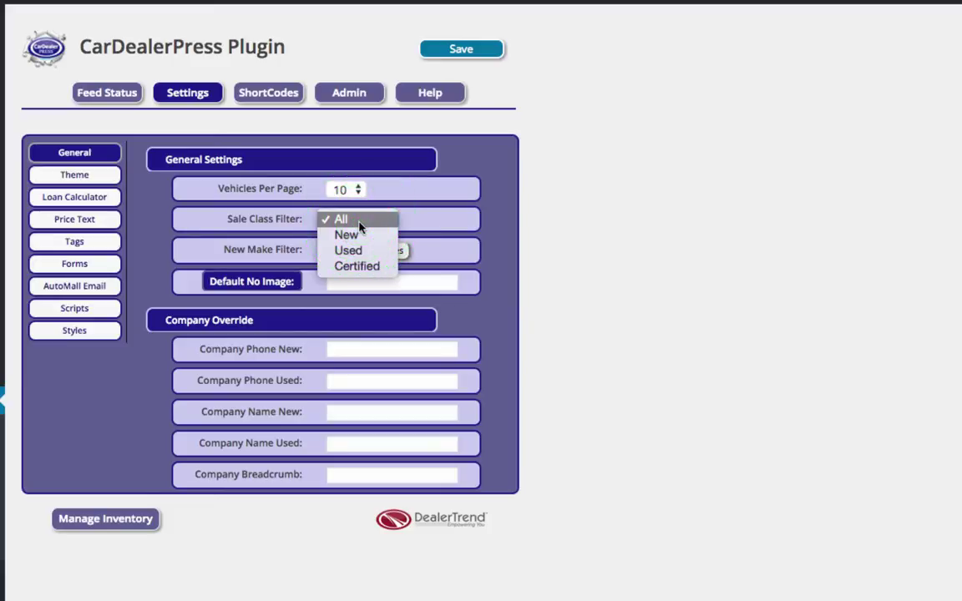
left_click(382, 218)
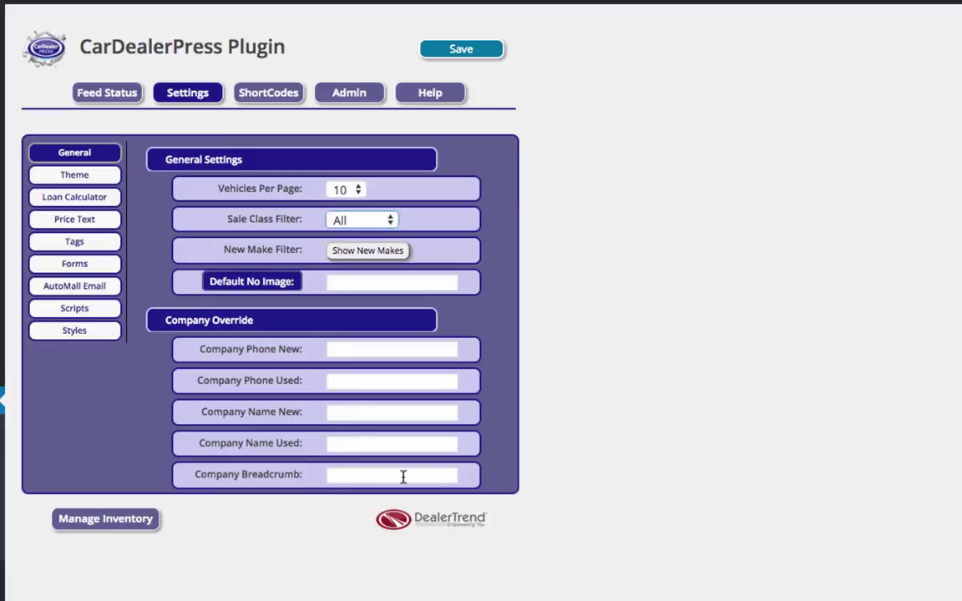
On the Theme sub-tab, change the CarDealerPress theme from Armadillo to Bobcat.
left_click(74, 175)
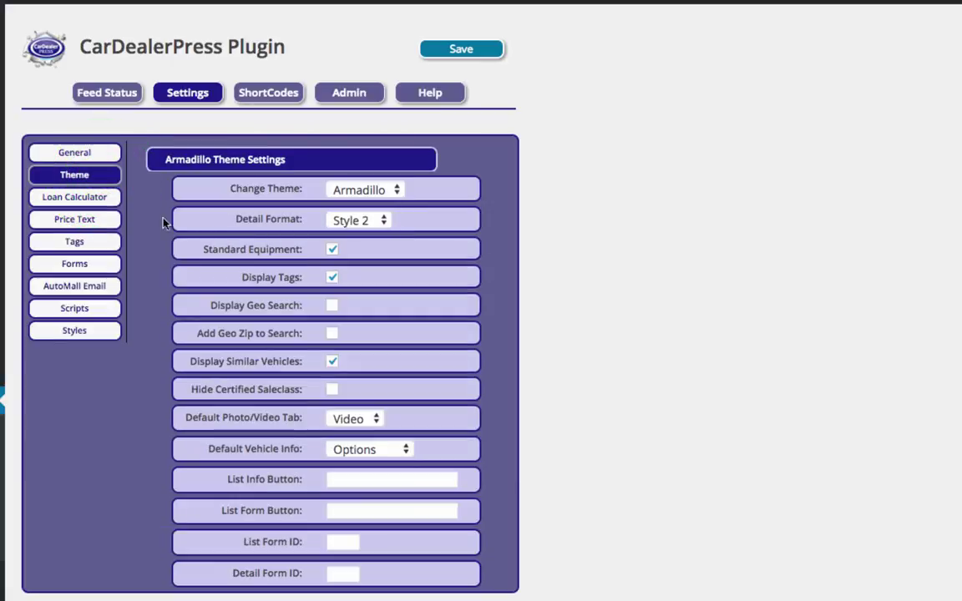
left_click(396, 189)
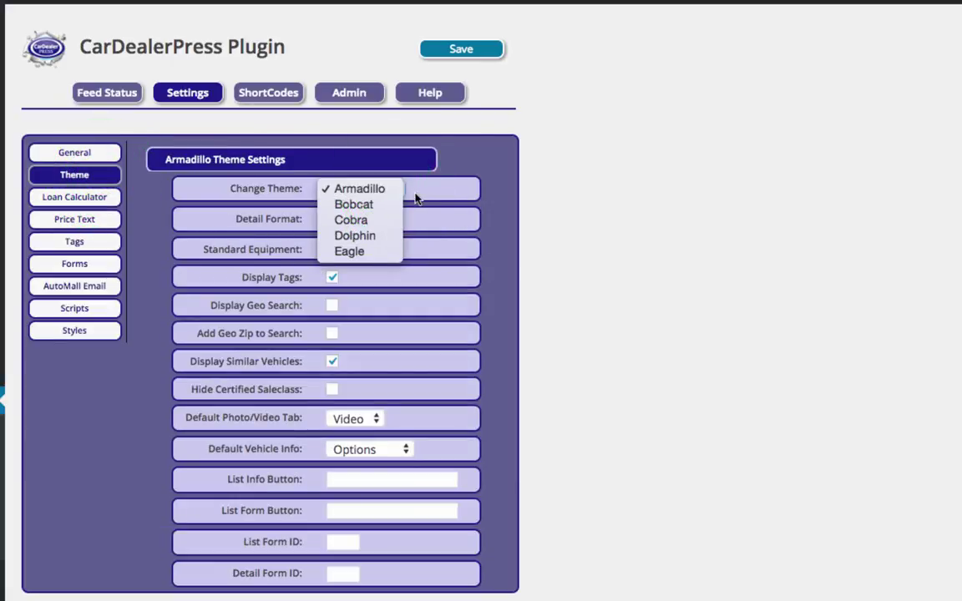
left_click(415, 195)
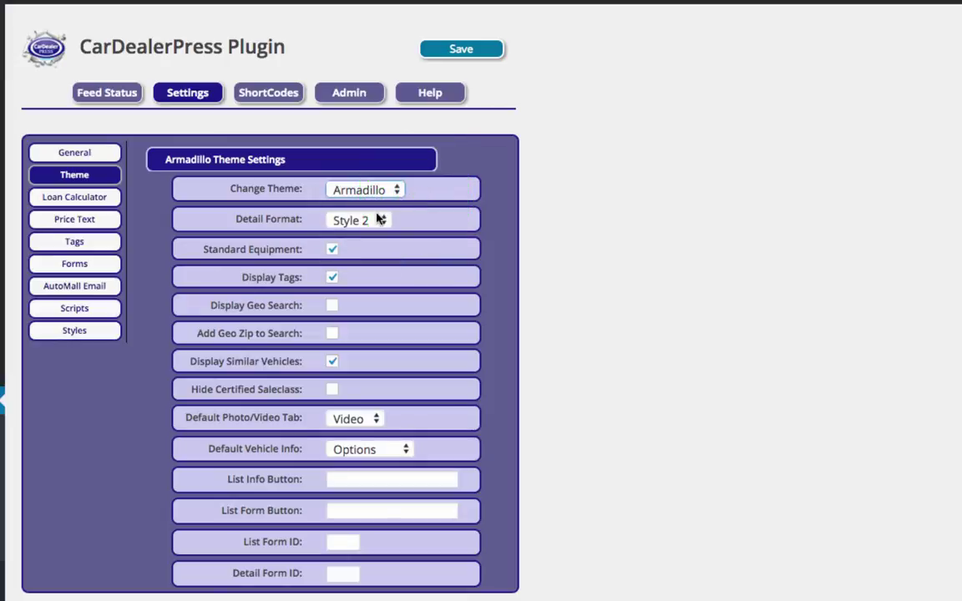
left_click(394, 189)
left_click(388, 204)
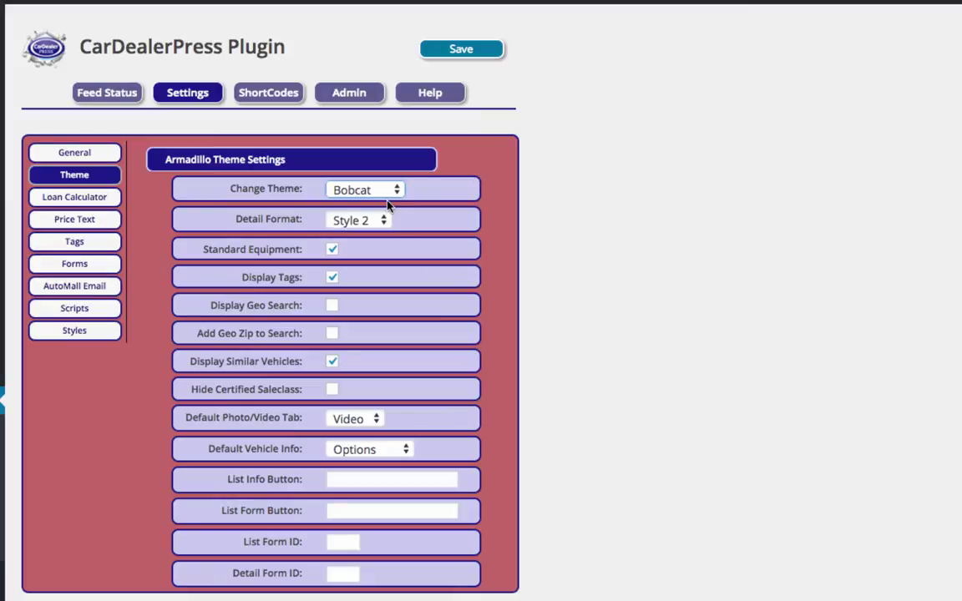
Save the plugin settings so the Bobcat Theme Settings appear.
left_click(487, 48)
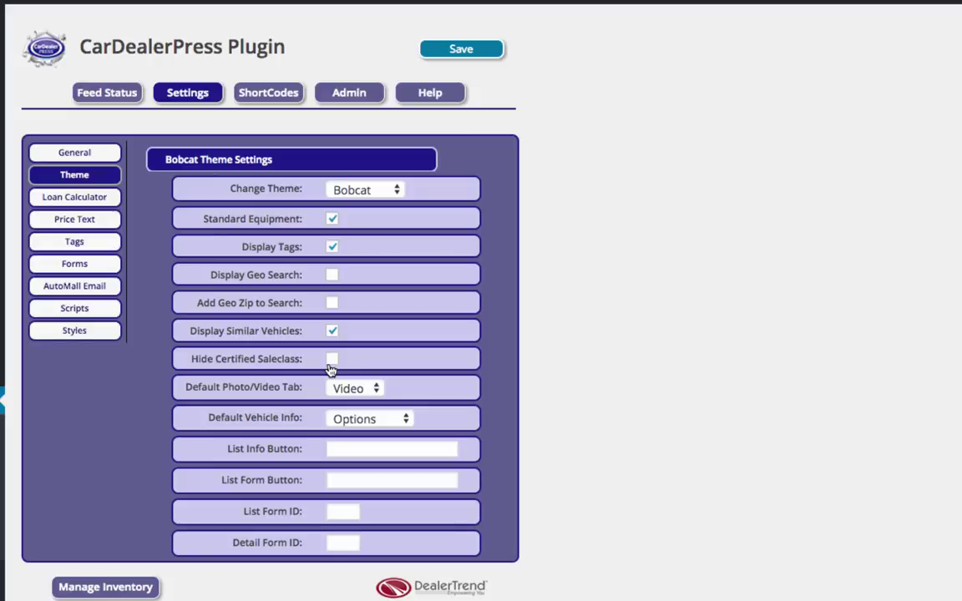
Review the Default Photo/Video Tab choices, leaving it on Video.
scroll(327, 377, "down", 1)
scroll(327, 377, "up", 1)
left_click(343, 386)
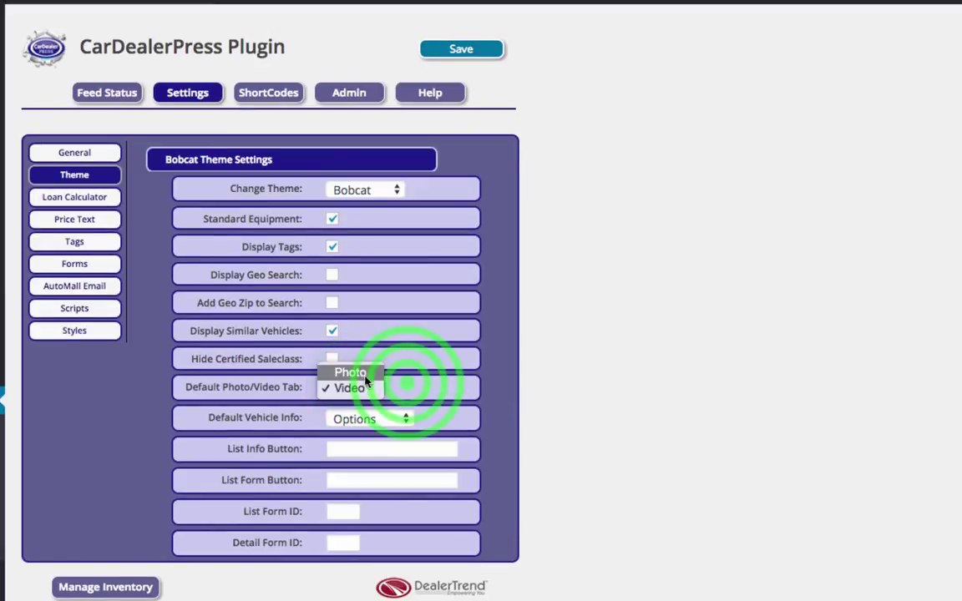
left_click(405, 386)
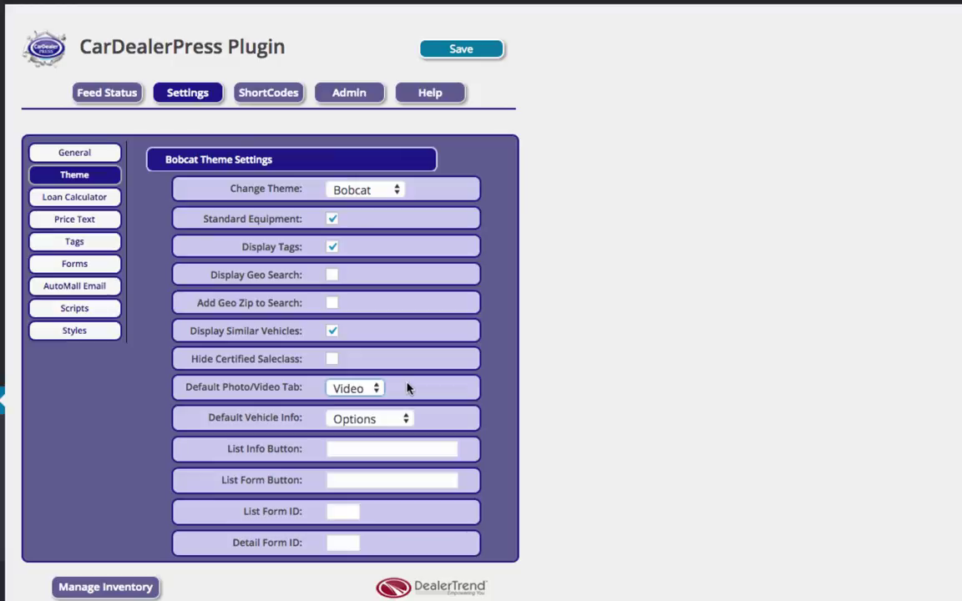
Set Default Vehicle Info to Description and move into the List Info Button field.
left_click(372, 418)
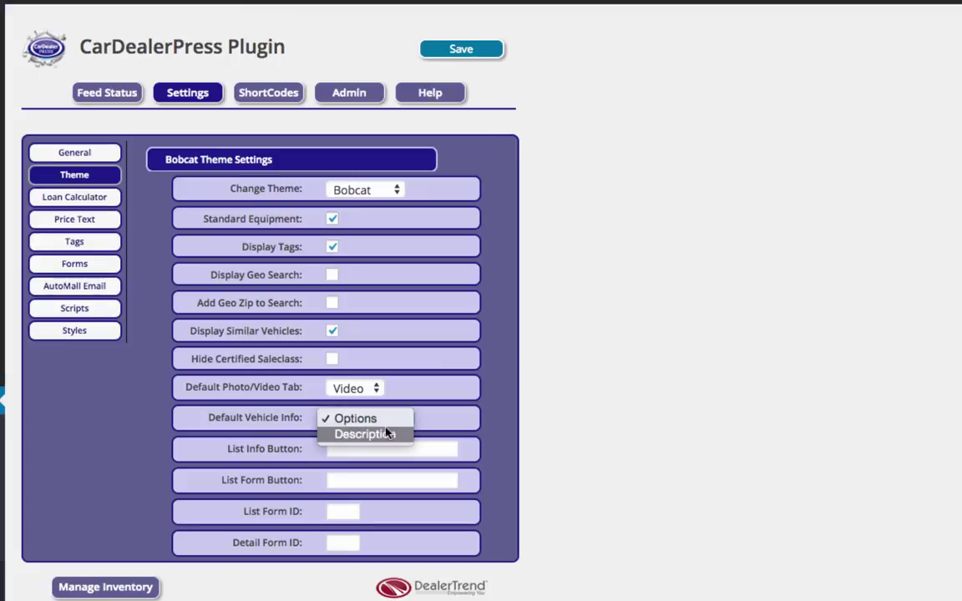
left_click(431, 425)
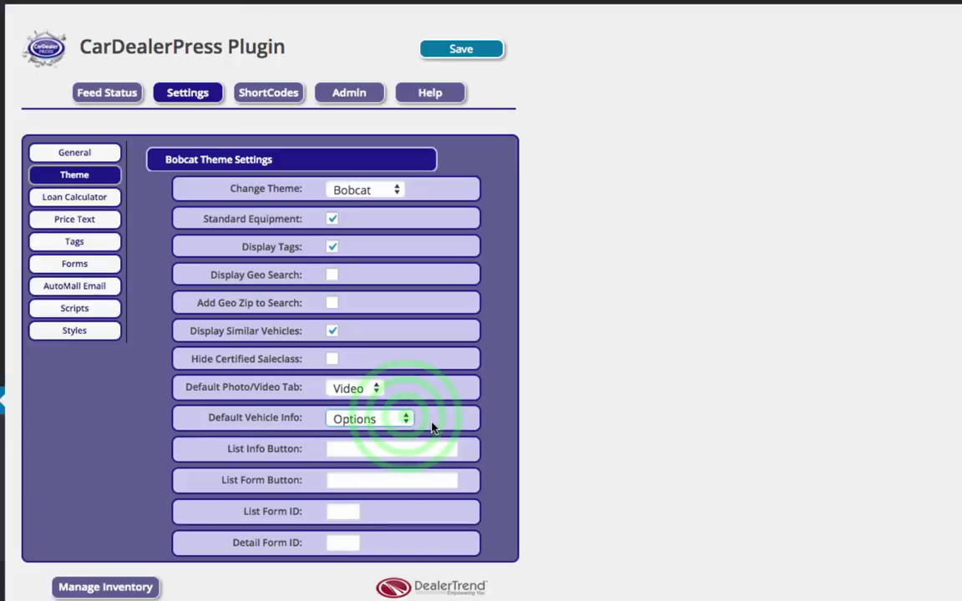
left_click(399, 416)
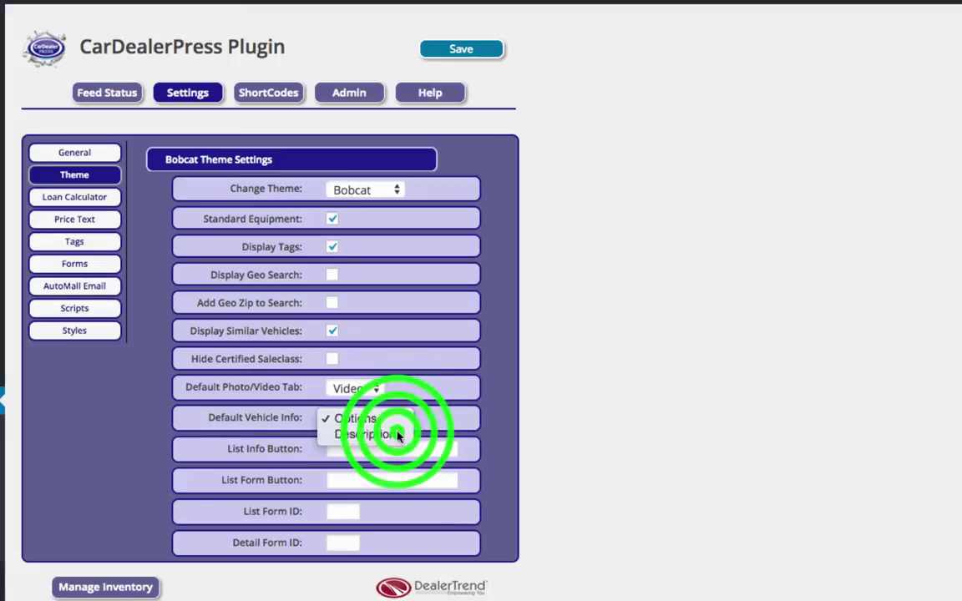
left_click(398, 435)
left_click(372, 451)
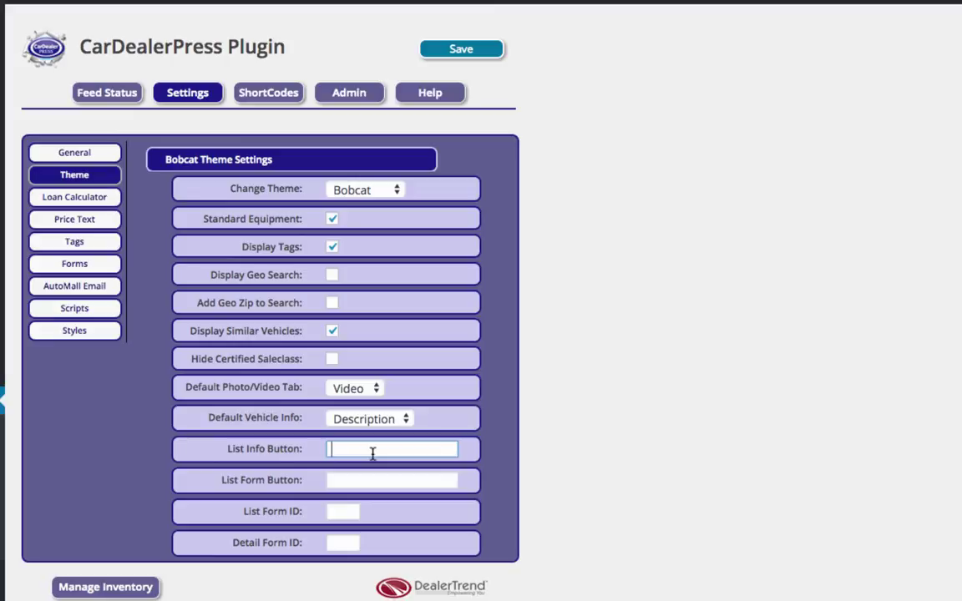
left_click(363, 481)
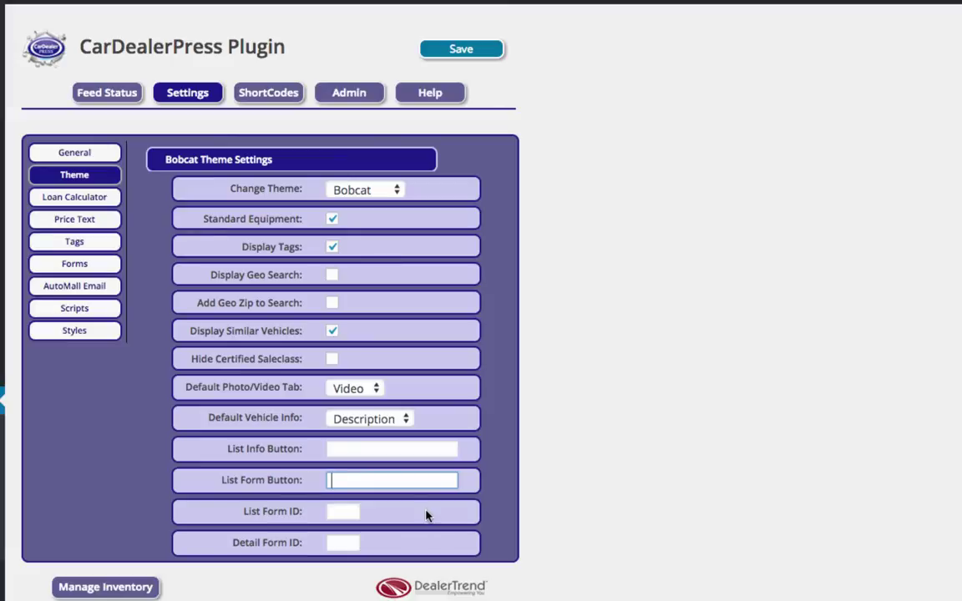
left_click(340, 514)
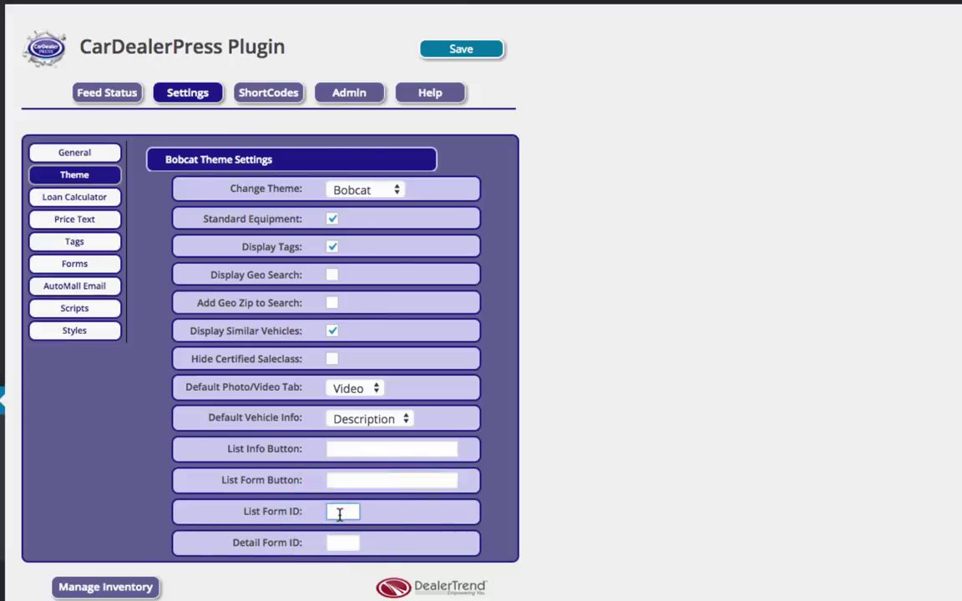
Toggle Display Calculator in the Loan Calculator settings, then view the New/Used Price Text settings.
left_click(74, 197)
left_click(332, 190)
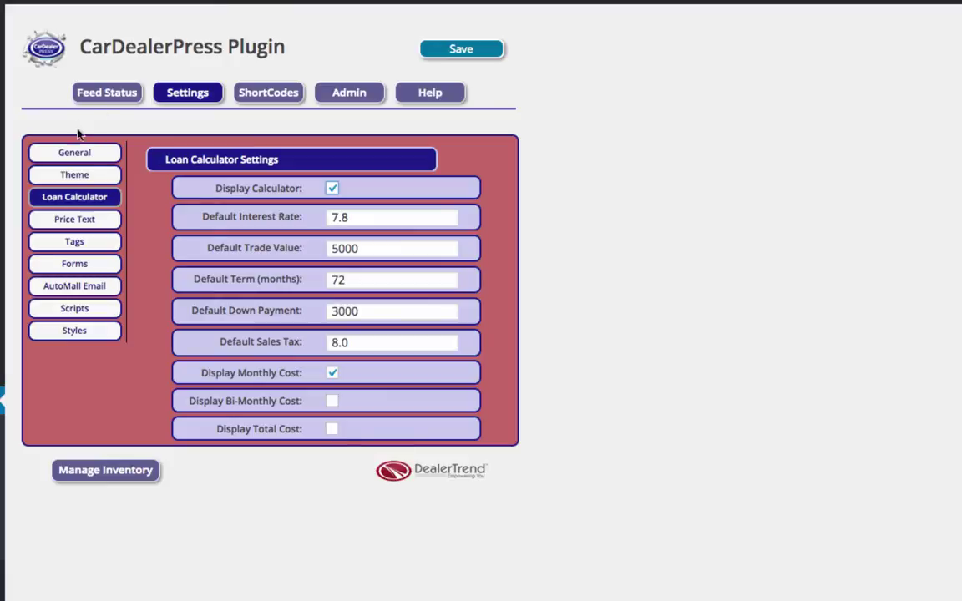
left_click(76, 218)
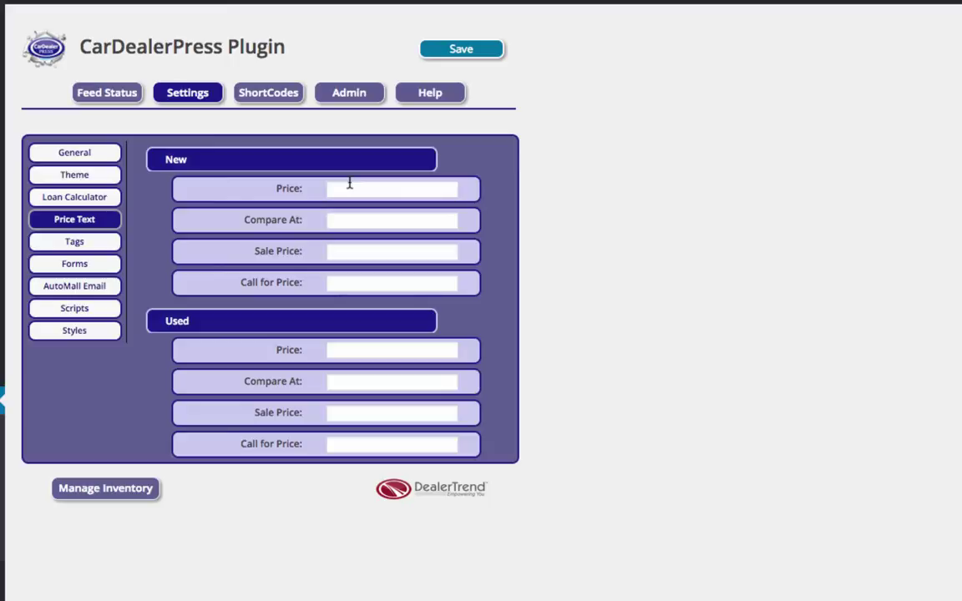
left_click(349, 186)
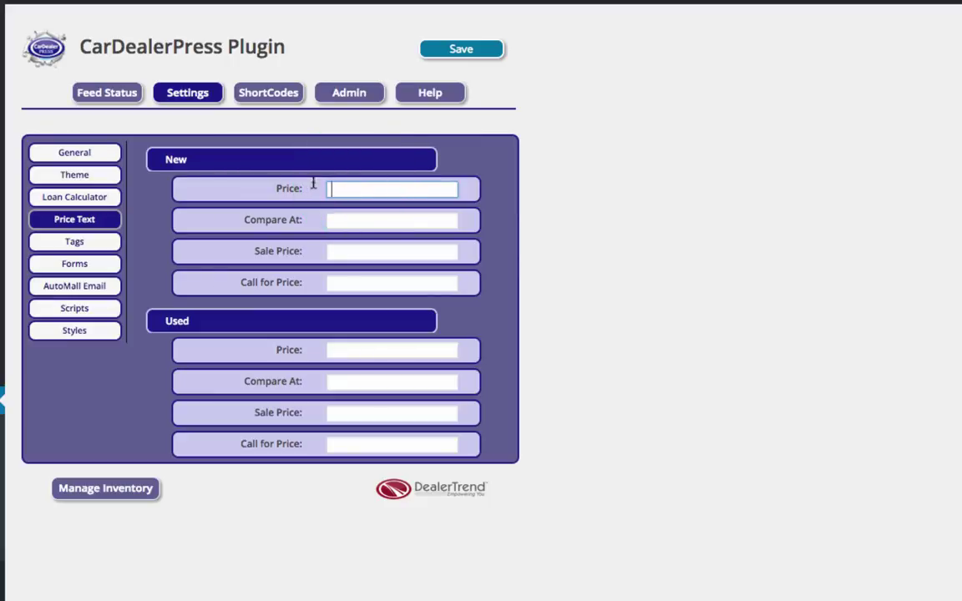
left_click(344, 215)
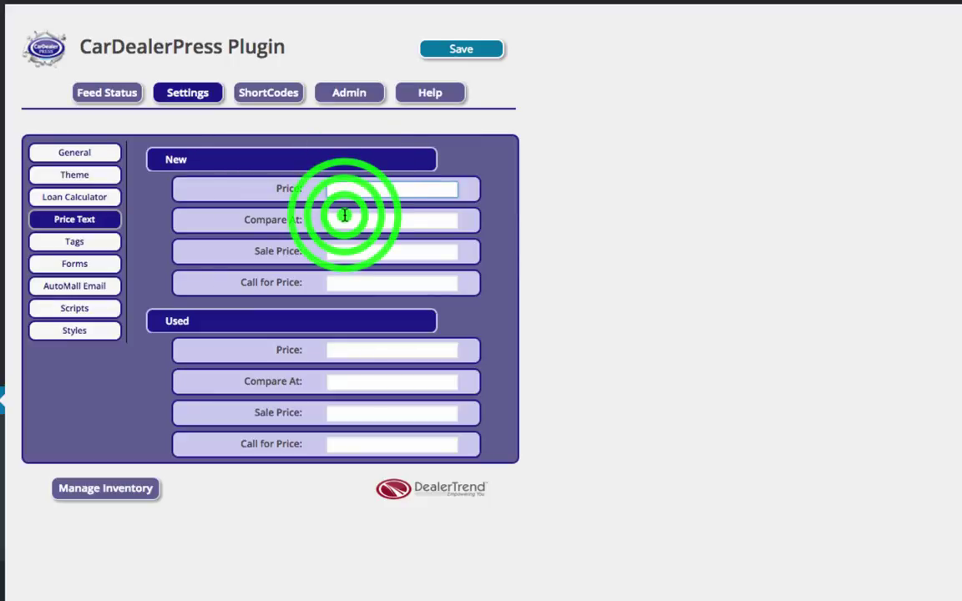
left_click(353, 242)
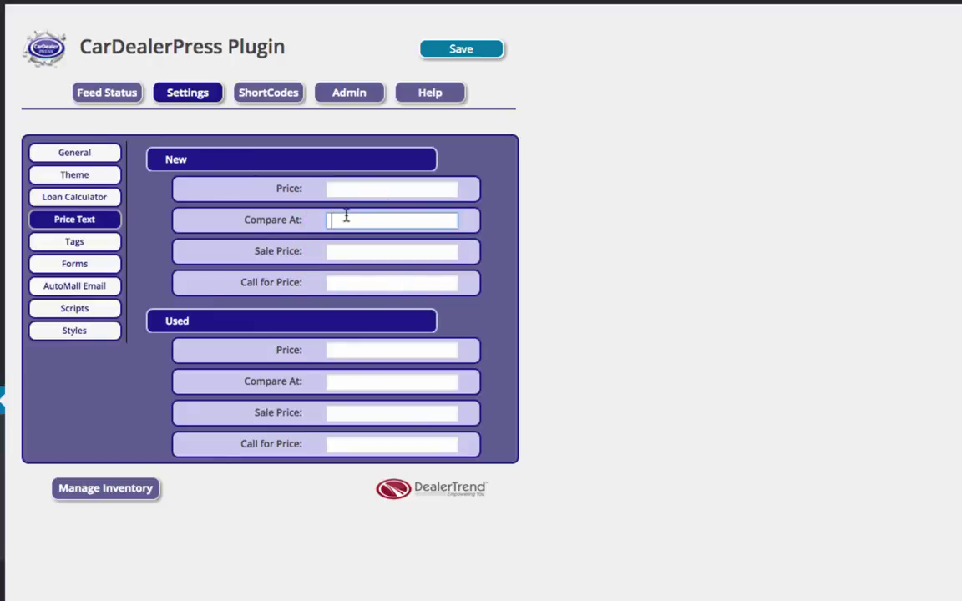
left_click(346, 217)
left_click(344, 248)
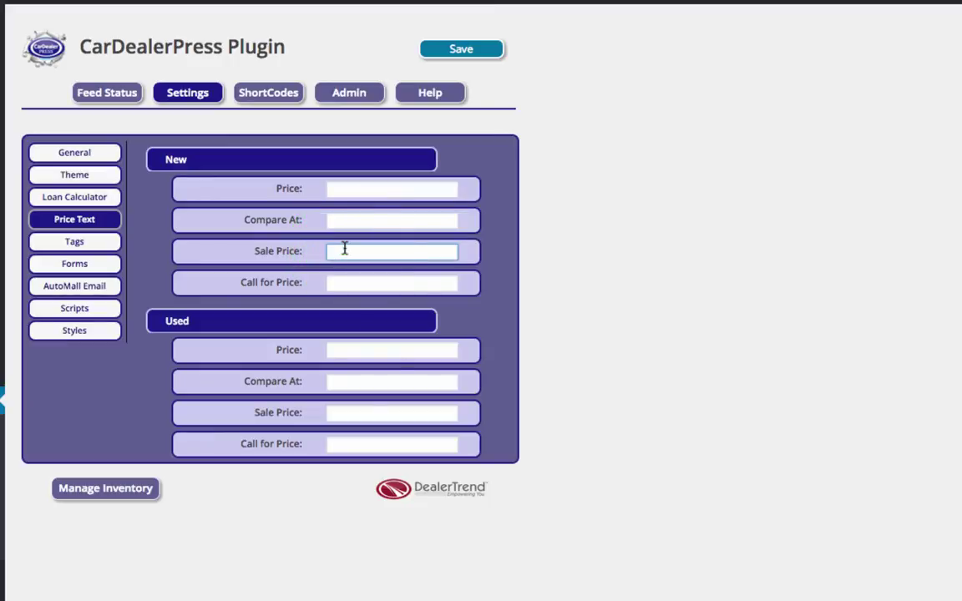
left_click(339, 284)
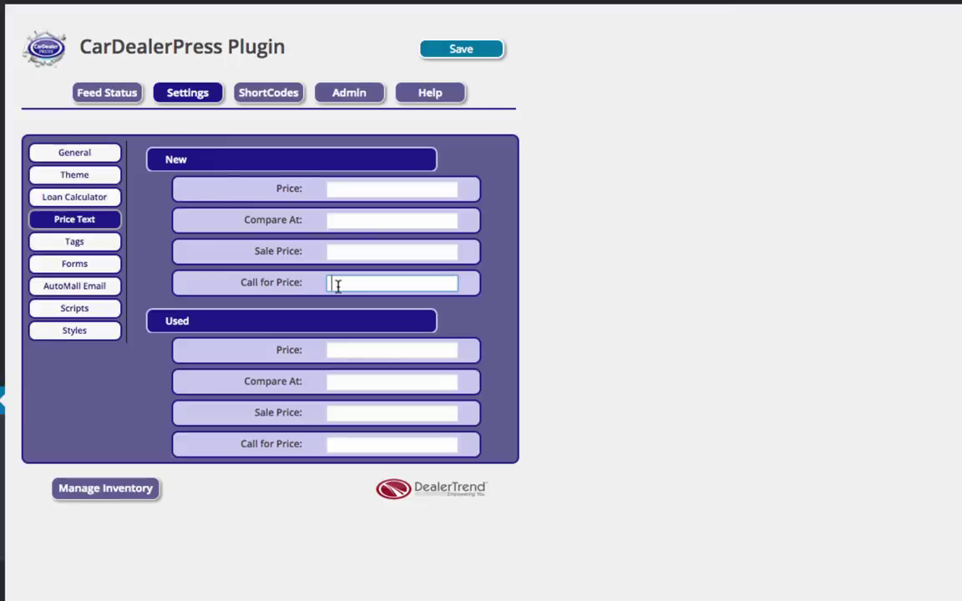
left_click(87, 219)
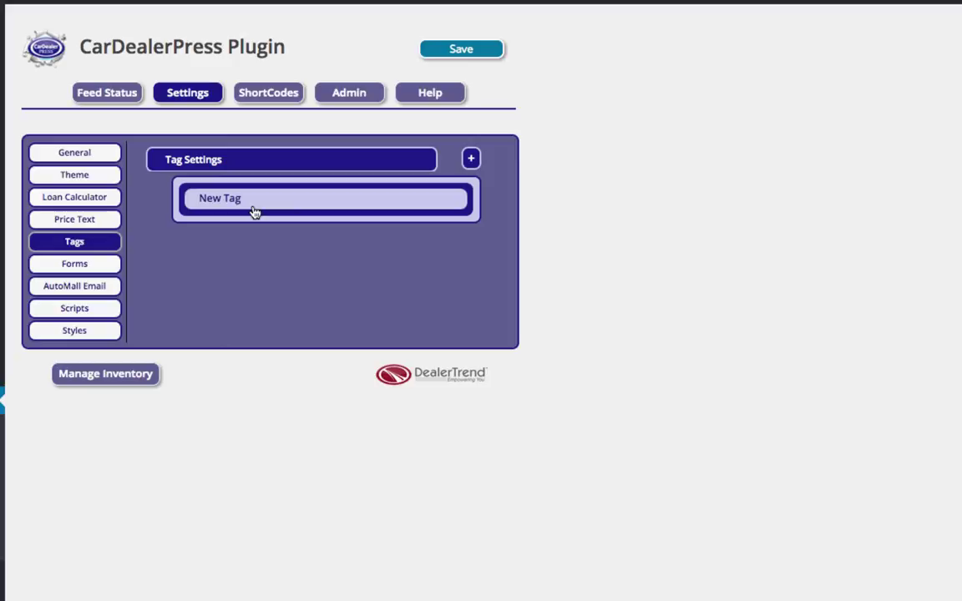
Expand the New Tag entry and place the cursor in its empty Link field.
left_click(254, 211)
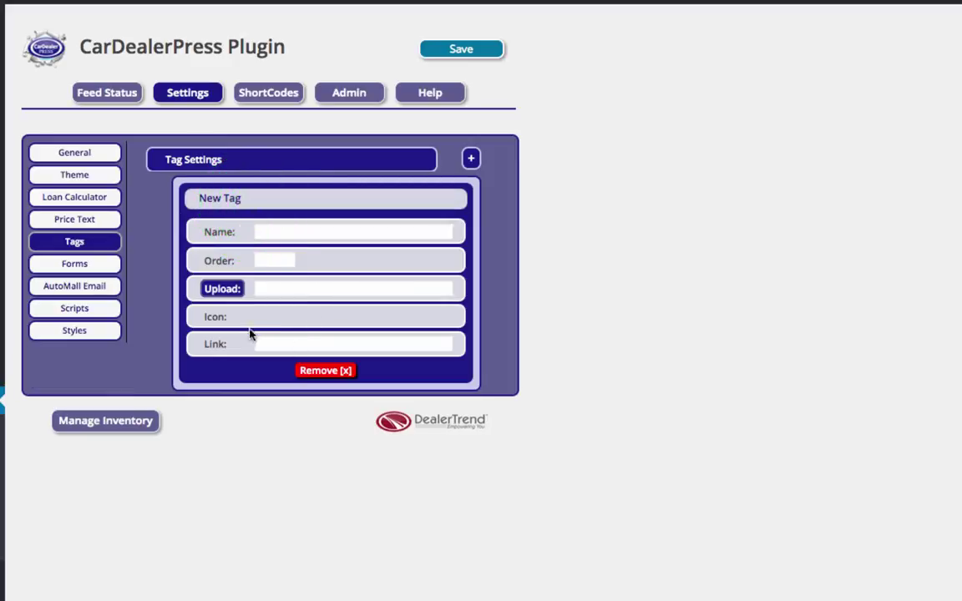
left_click(289, 343)
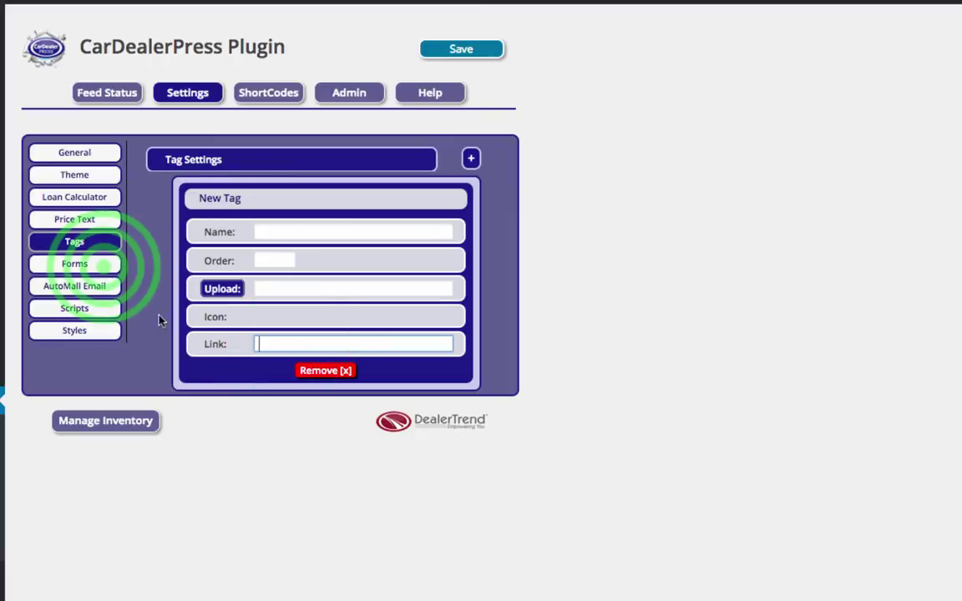
Show the Forms settings with the Gravity Forms detail-page section and dt_ hook tags.
left_click(98, 264)
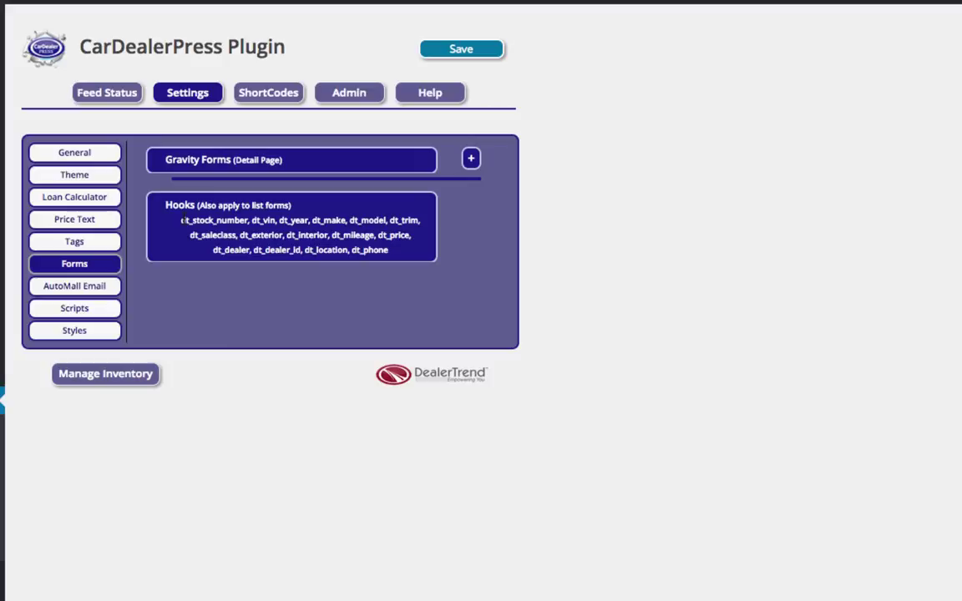
Show the AutoMall Email settings with blank Default Email New and Used fields.
left_click(74, 286)
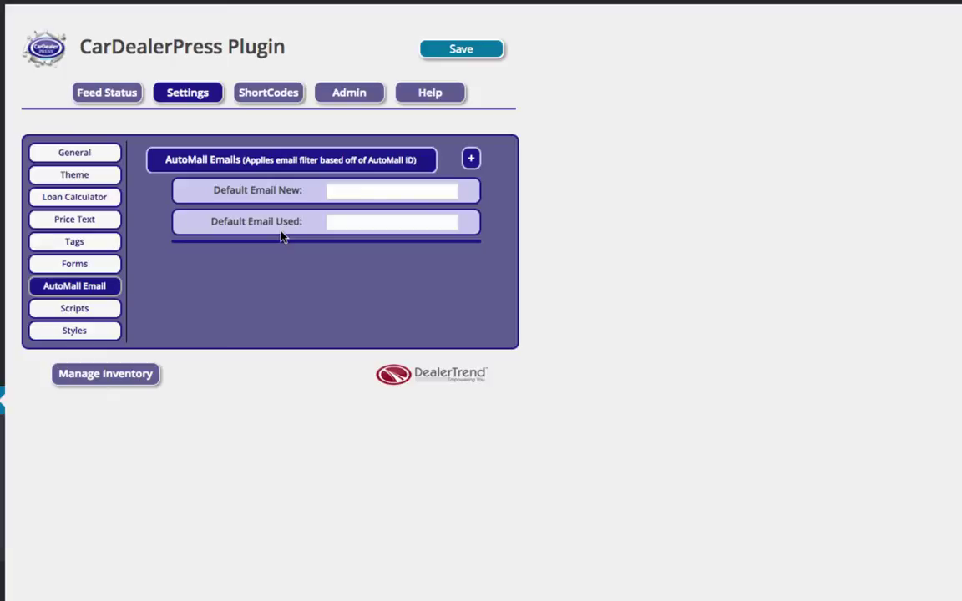
In the Scripts settings, add a New Script entry and expand its fields.
left_click(97, 316)
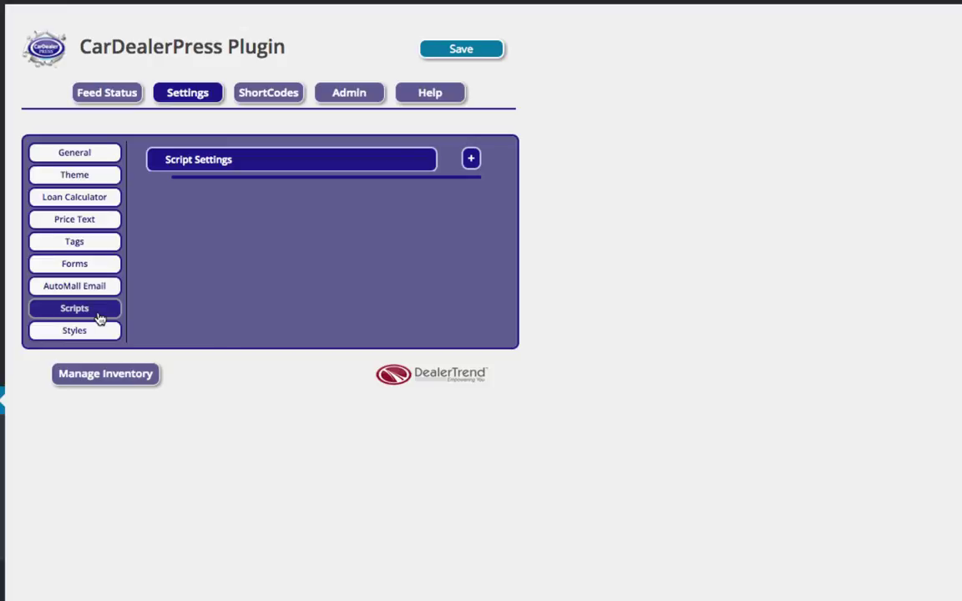
left_click(471, 160)
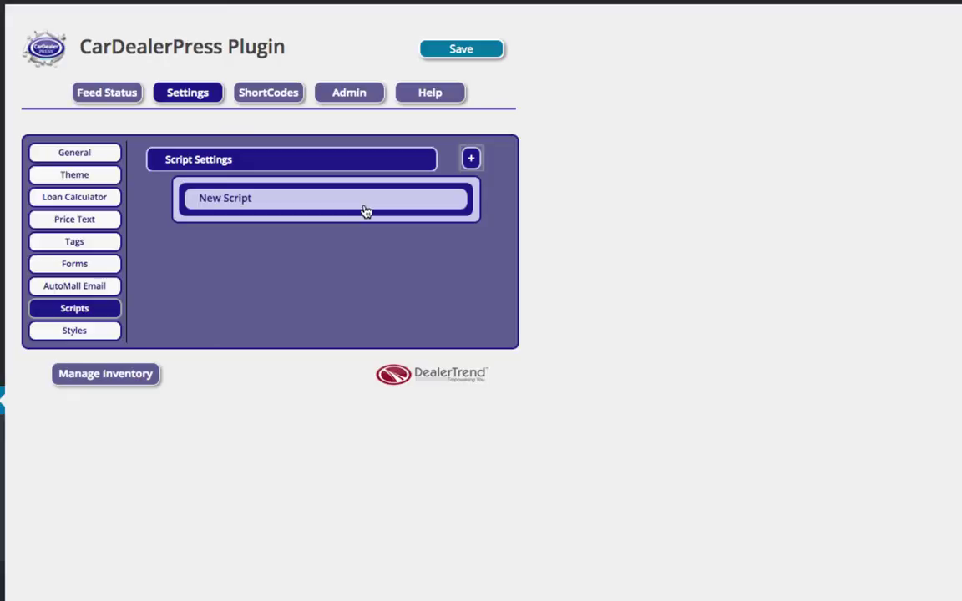
left_click(364, 209)
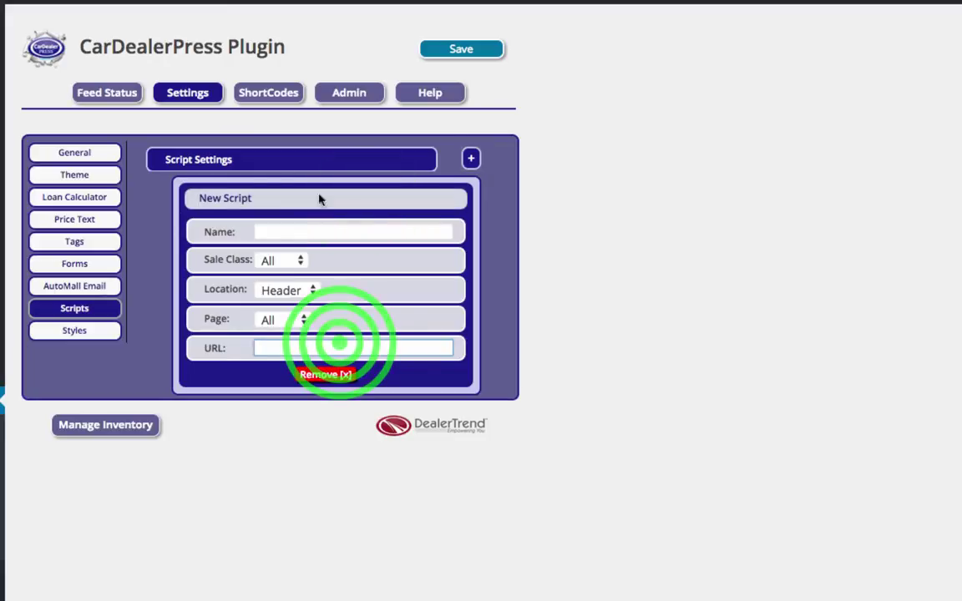
Check the script's Sale Class (All) and Location (Header) options, then go to Styles settings.
left_click(292, 260)
left_click(362, 268)
left_click(308, 295)
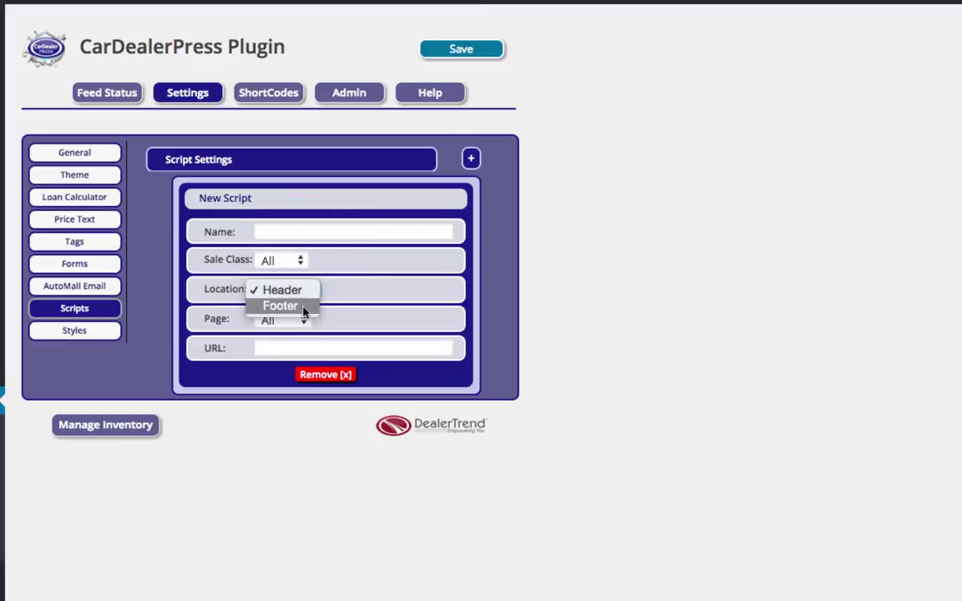
left_click(531, 314)
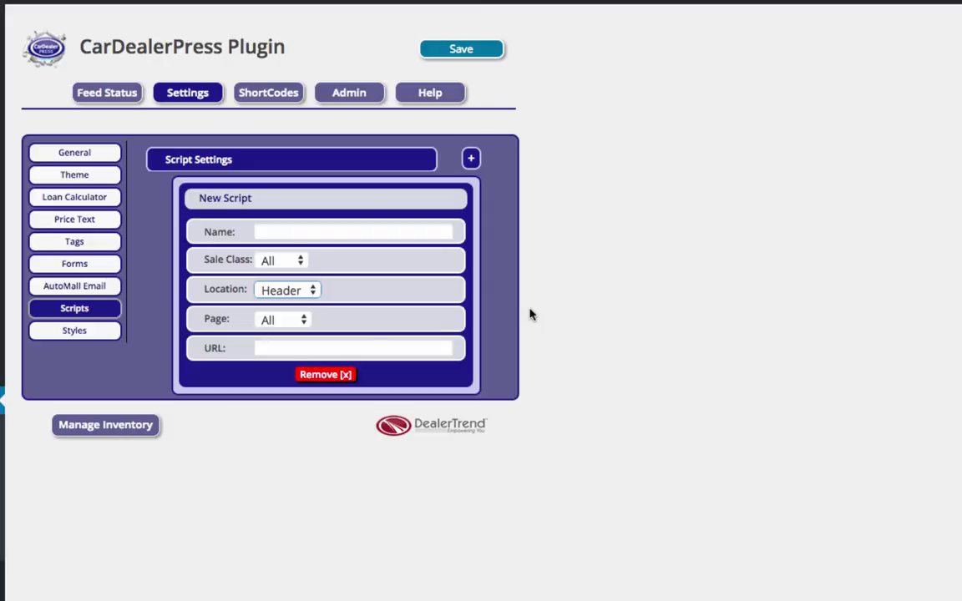
left_click(87, 331)
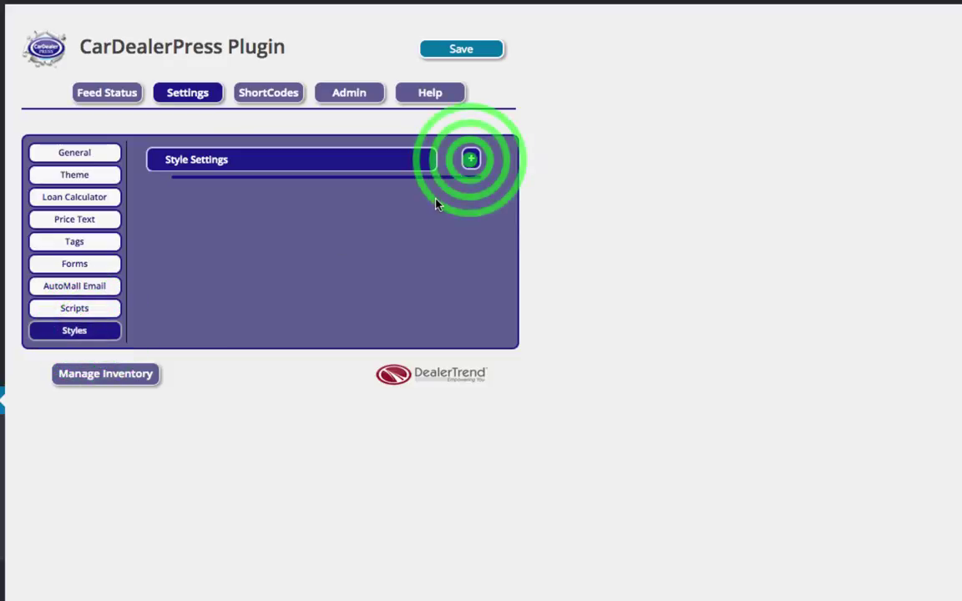
Add a New Style entry and expand it to reveal Name, Sale Class, Page, URL and Override.
left_click(470, 159)
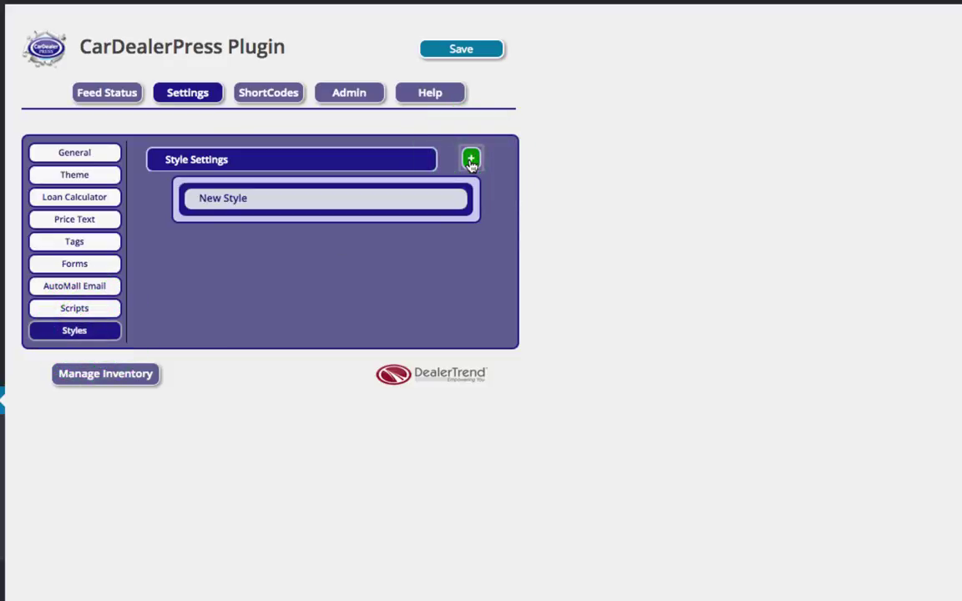
left_click(377, 198)
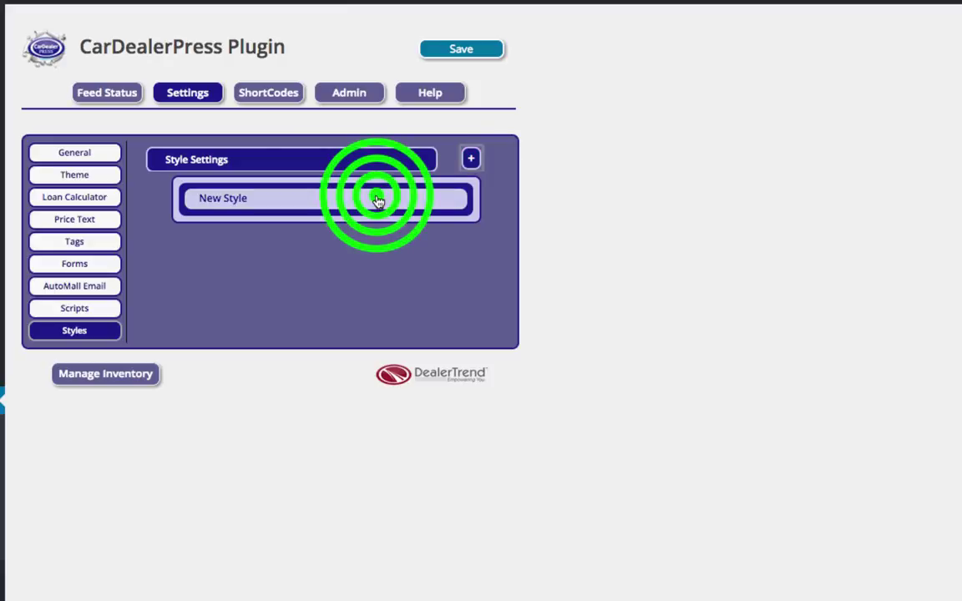